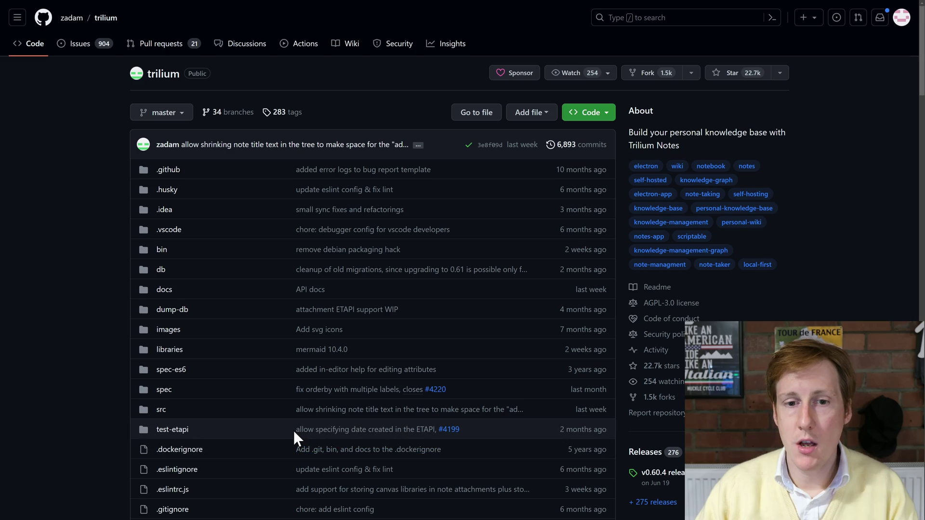
Step: Scroll the trilium README down to its overview screenshot and the Ukraine notice
{"action": "scroll", "coordinate": [295, 429], "scroll_direction": "down", "scroll_amount": 15}
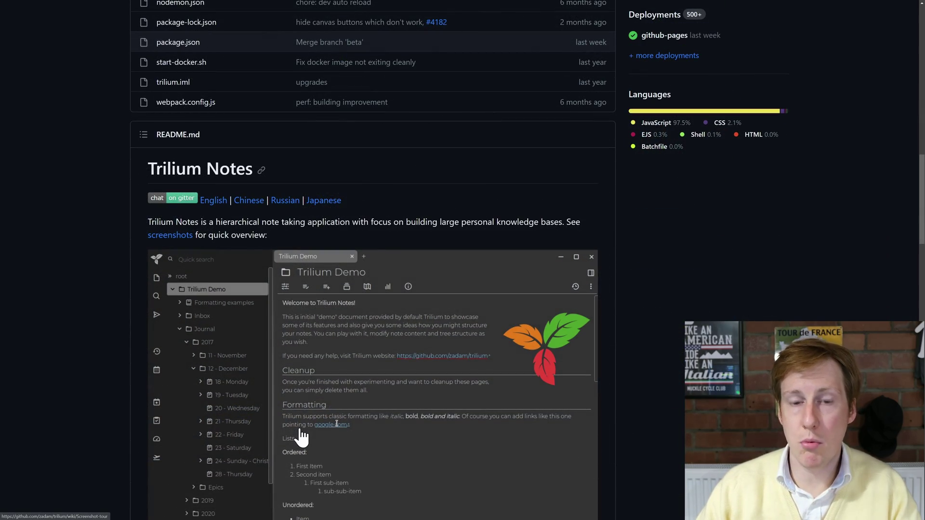
{"action": "scroll", "coordinate": [351, 440], "scroll_direction": "down", "scroll_amount": 5}
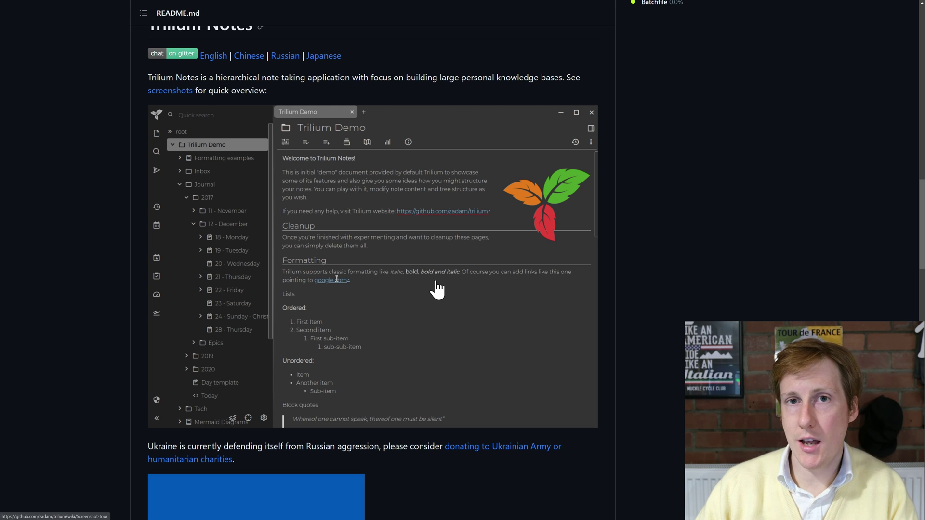
{"action": "scroll", "coordinate": [458, 318], "scroll_direction": "down", "scroll_amount": 7}
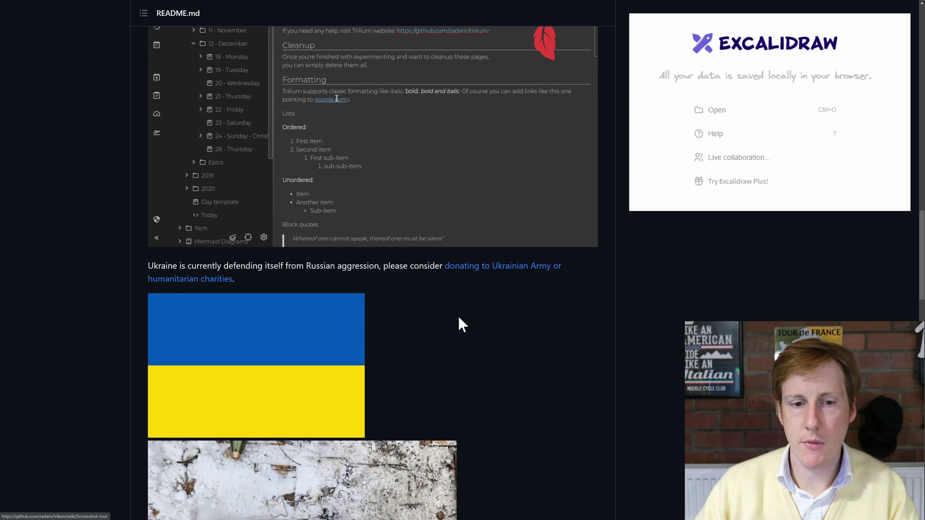
Step: Scroll further down the README toward its Documentation, Contribute, Shoutouts and Support sections
{"action": "scroll", "coordinate": [464, 324], "scroll_direction": "down", "scroll_amount": 7}
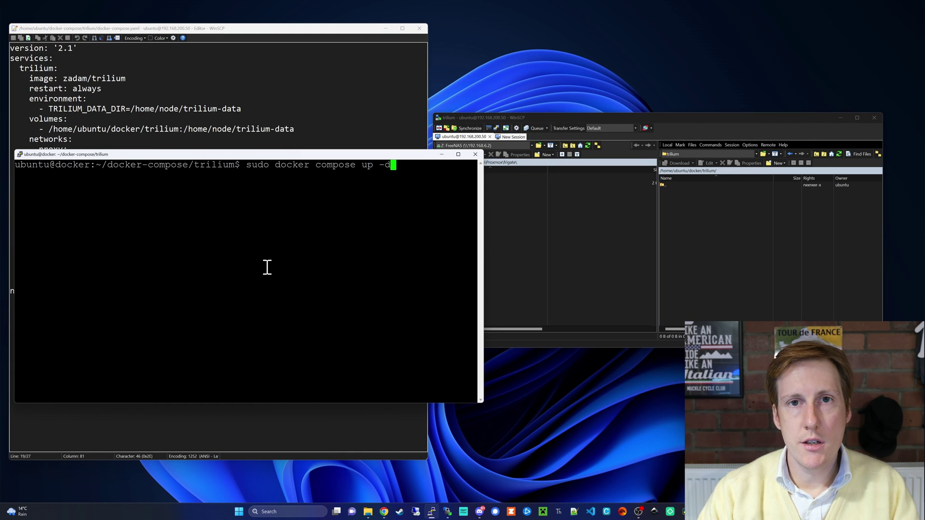
Step: Run sudo docker compose up -d in the trilium folder and submit the sudo password
{"action": "key", "text": "Return"}
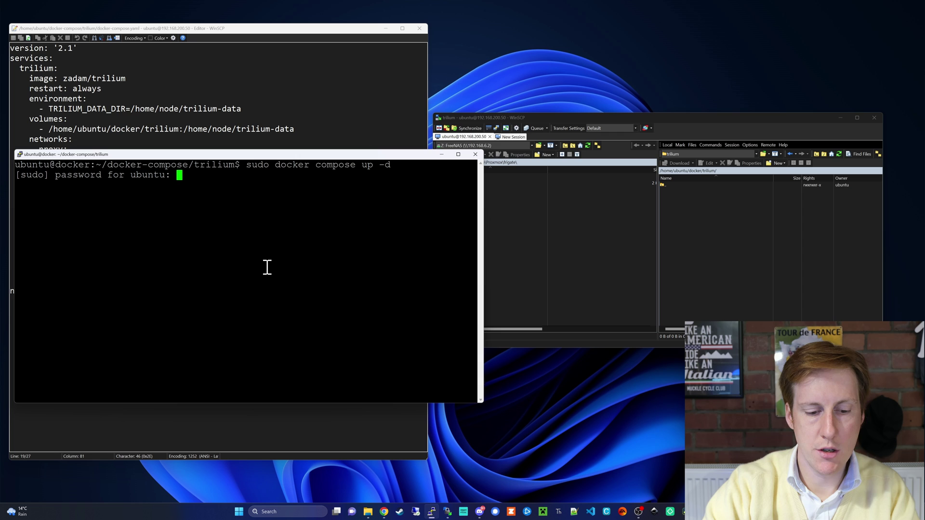
{"action": "key", "text": "Return"}
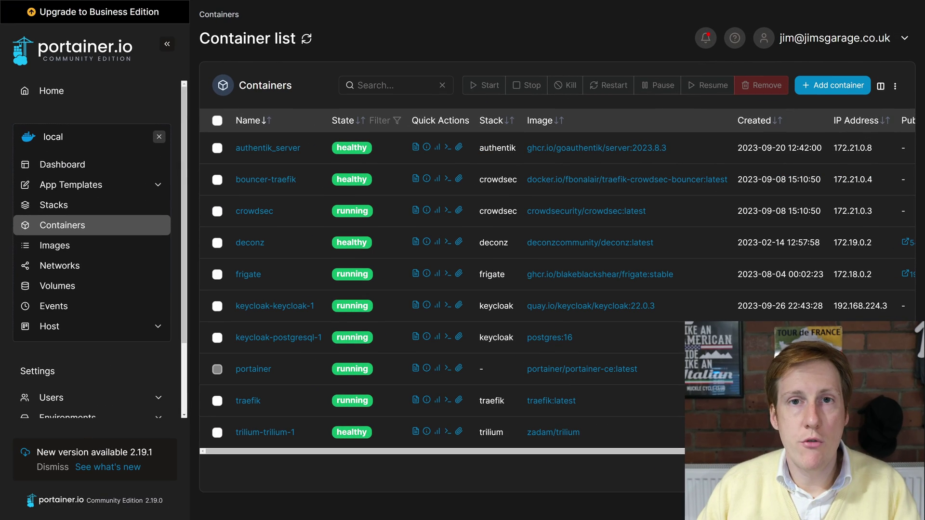
Step: Open the container logs of trilium-trilium-1 from the Portainer Containers list
{"action": "left_click", "coordinate": [416, 431]}
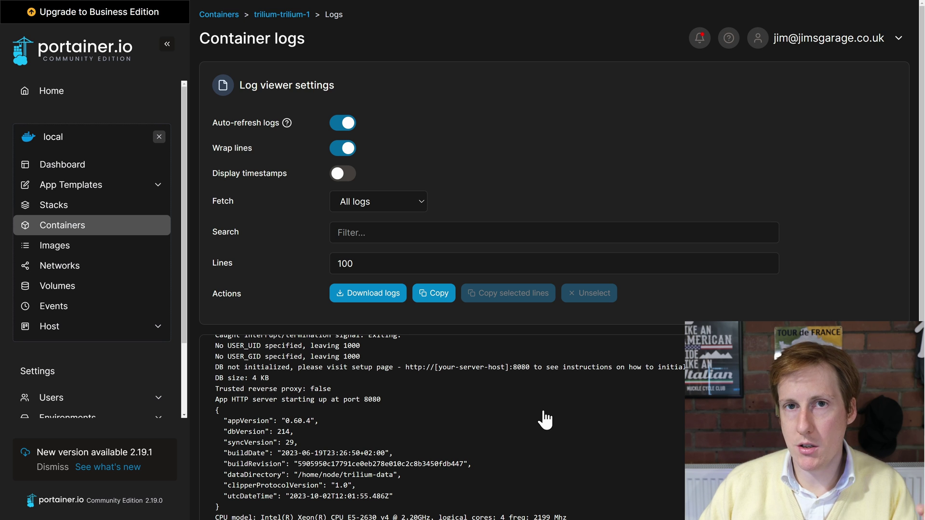
Step: Switch to WinSCP and select the eight data files from backup to session_secret.txt
{"action": "key", "text": "alt+Tab"}
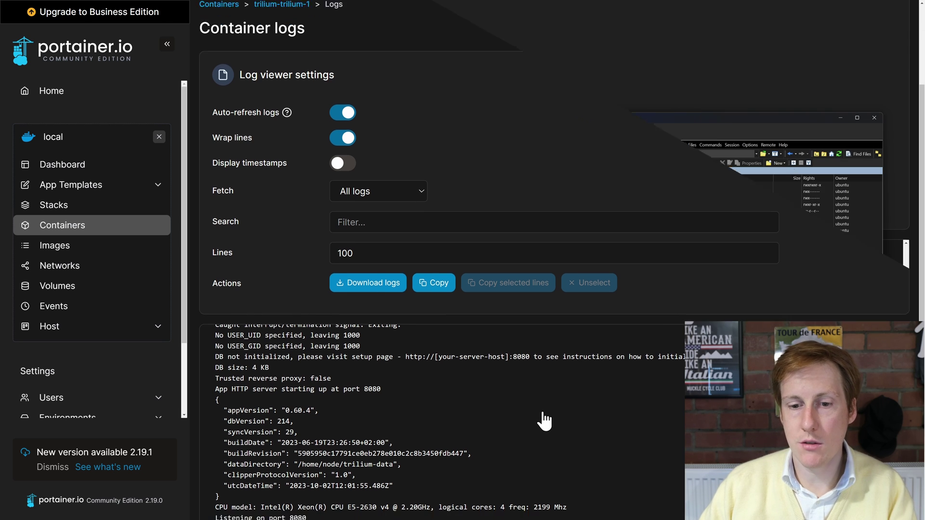
{"action": "left_click_drag", "start_coordinate": [691, 247], "coordinate": [687, 265]}
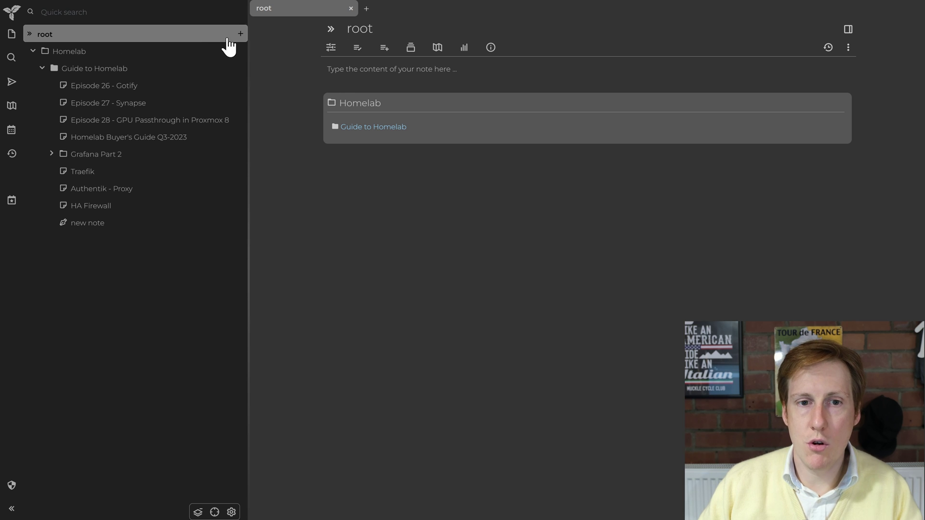
Step: Create a new note under root titled 'Test'
{"action": "left_click", "coordinate": [240, 34]}
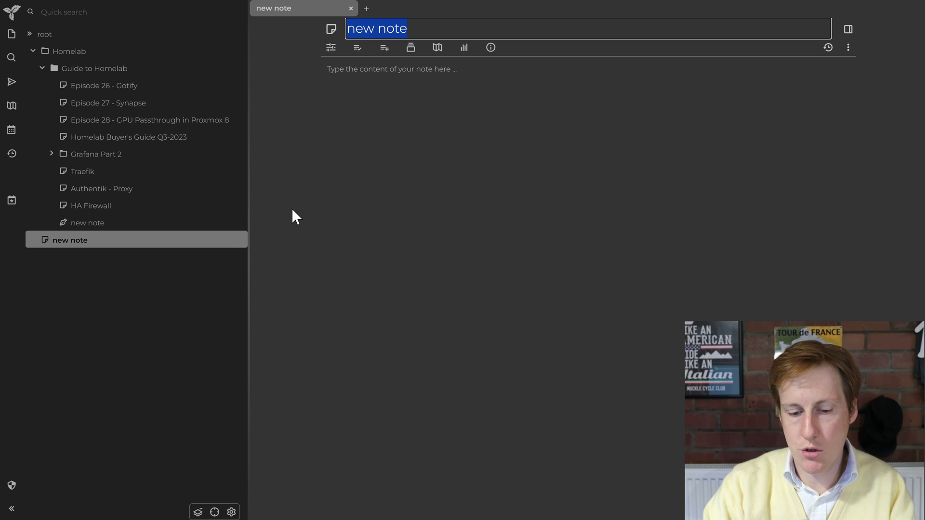
{"action": "type", "text": "Test"}
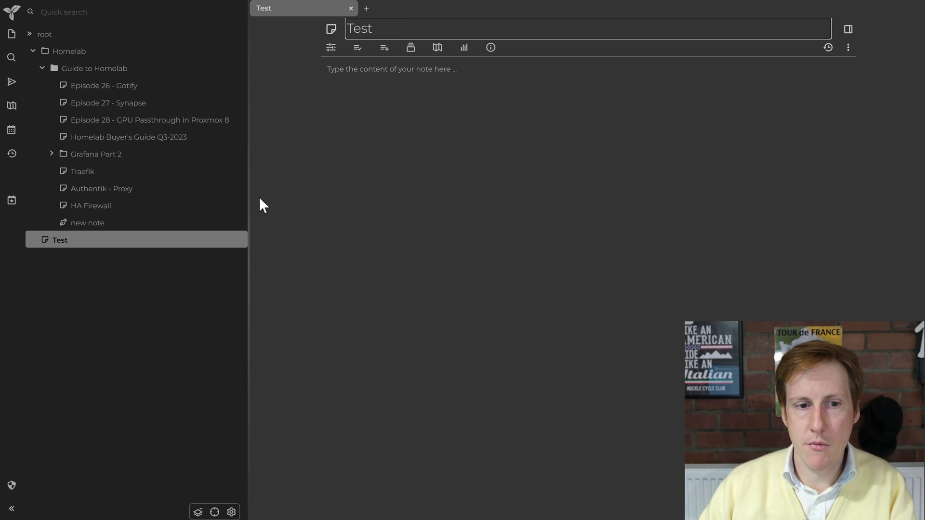
{"action": "left_click", "coordinate": [219, 278]}
{"action": "left_click", "coordinate": [419, 170]}
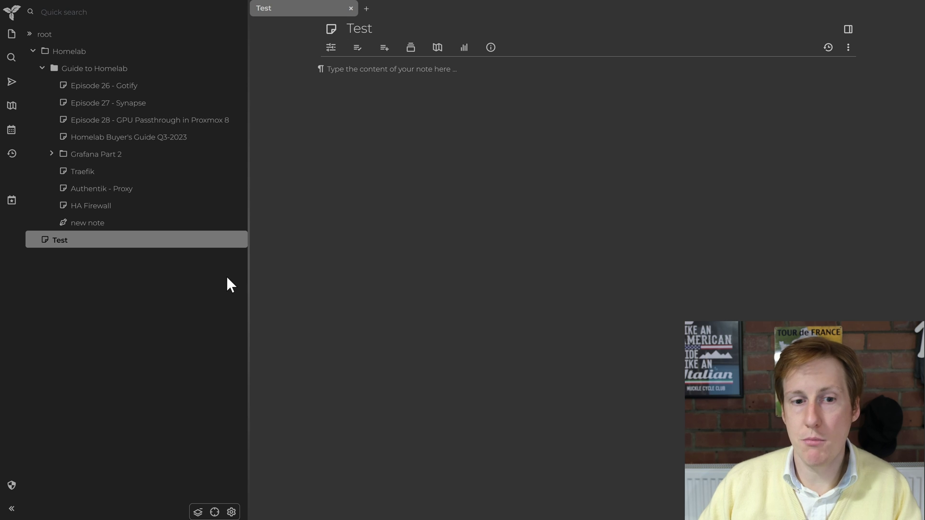
Step: Add a child note under Test, a nested child inside it, and another note under Test
{"action": "mouse_move", "coordinate": [239, 244]}
{"action": "left_click", "coordinate": [240, 240]}
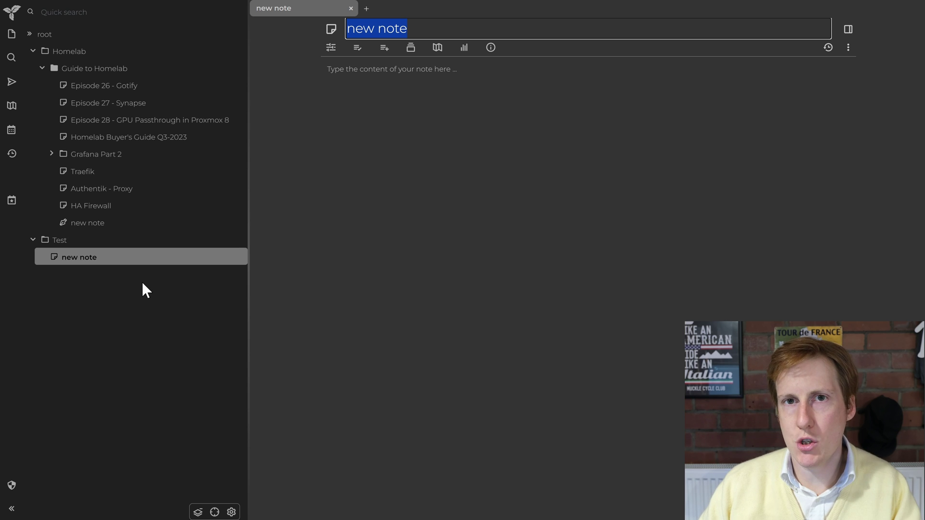
{"action": "mouse_move", "coordinate": [205, 261]}
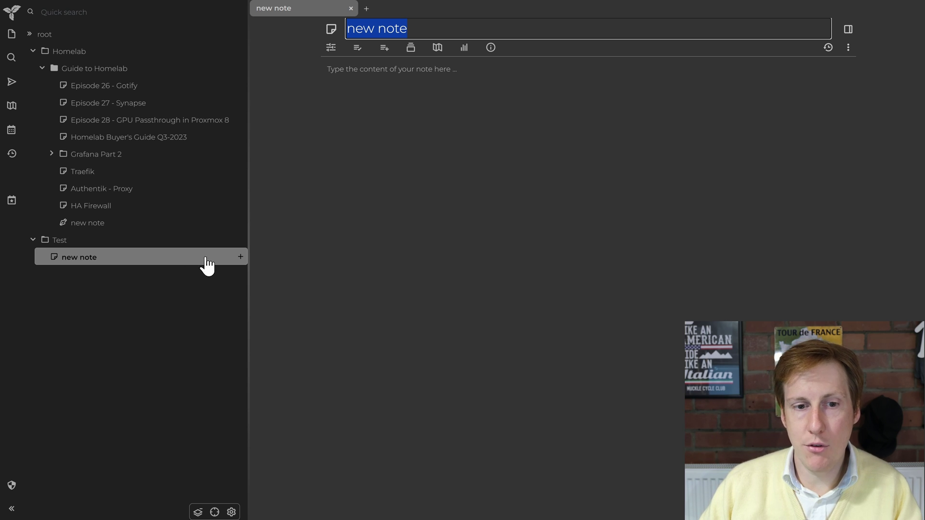
{"action": "left_click", "coordinate": [240, 257]}
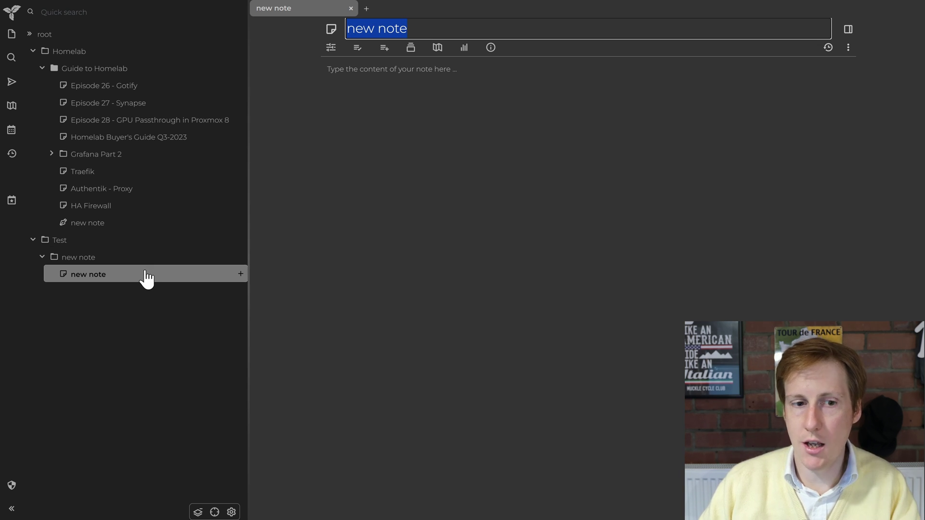
{"action": "mouse_move", "coordinate": [176, 249]}
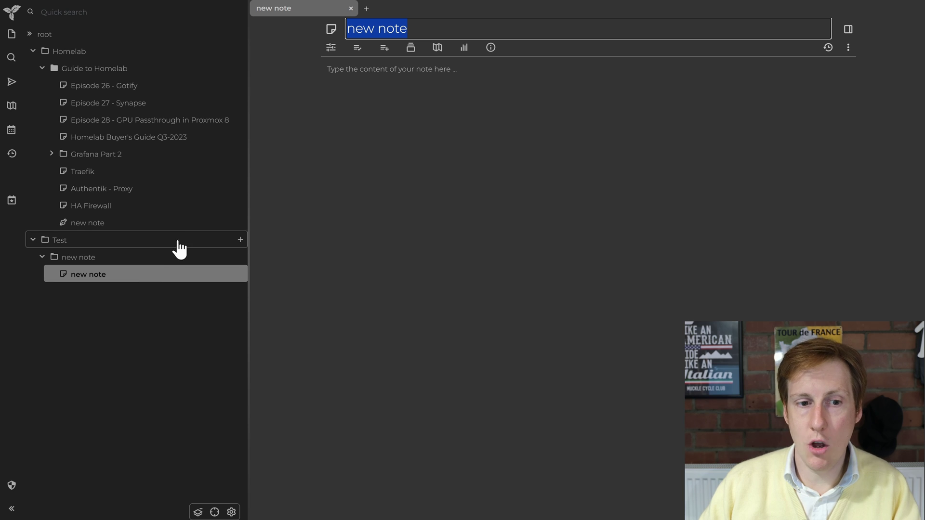
{"action": "left_click", "coordinate": [241, 241]}
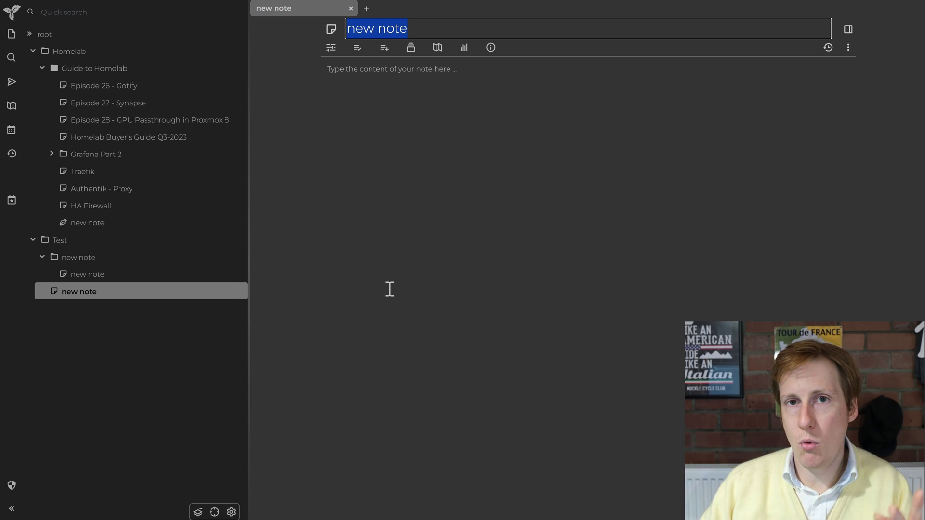
Step: Write a bulleted item 'ccfdc', then turn the next line into a numbered list item
{"action": "left_click", "coordinate": [410, 152]}
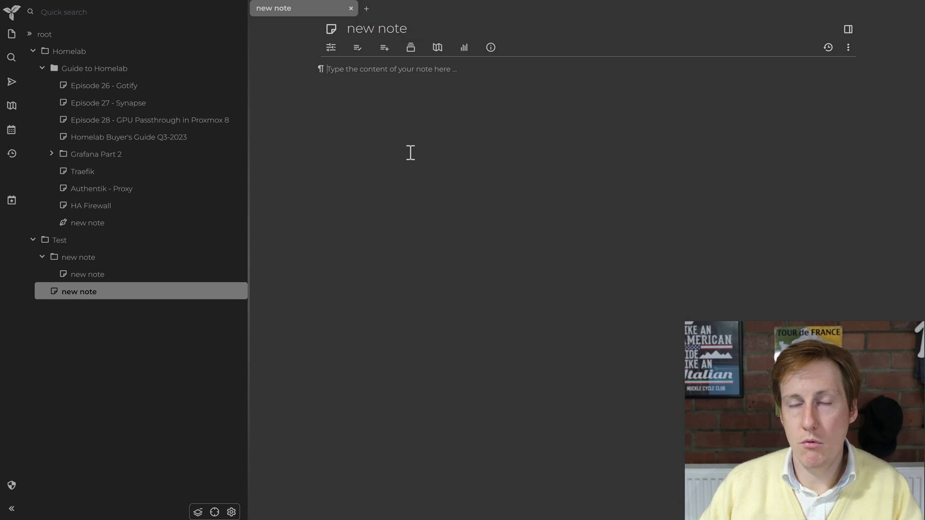
{"action": "left_click", "coordinate": [320, 70]}
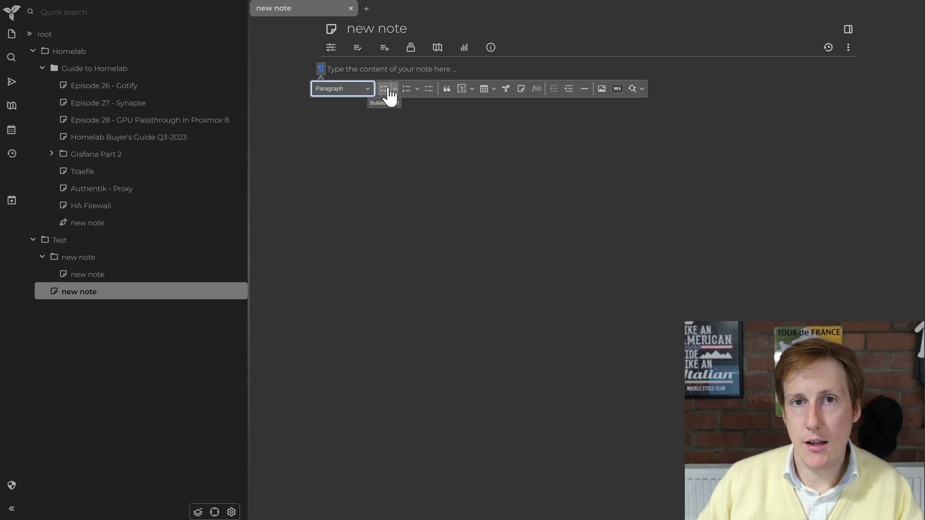
{"action": "left_click", "coordinate": [388, 91]}
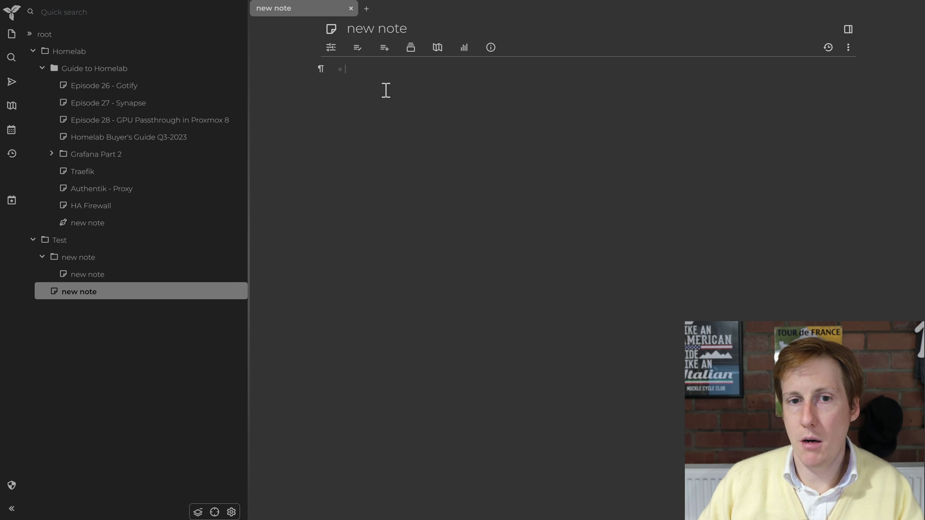
{"action": "type", "text": "ccfdc"}
{"action": "key", "text": "Return"}
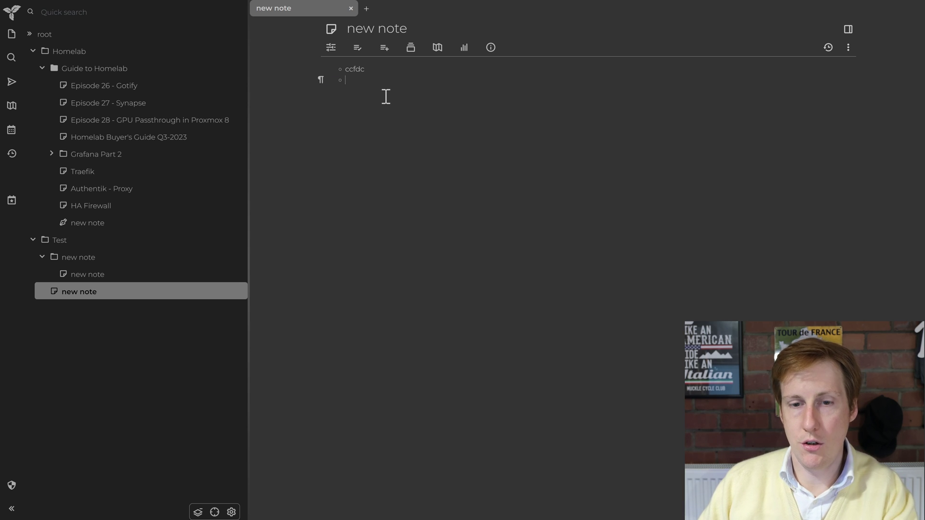
{"action": "left_click", "coordinate": [320, 80]}
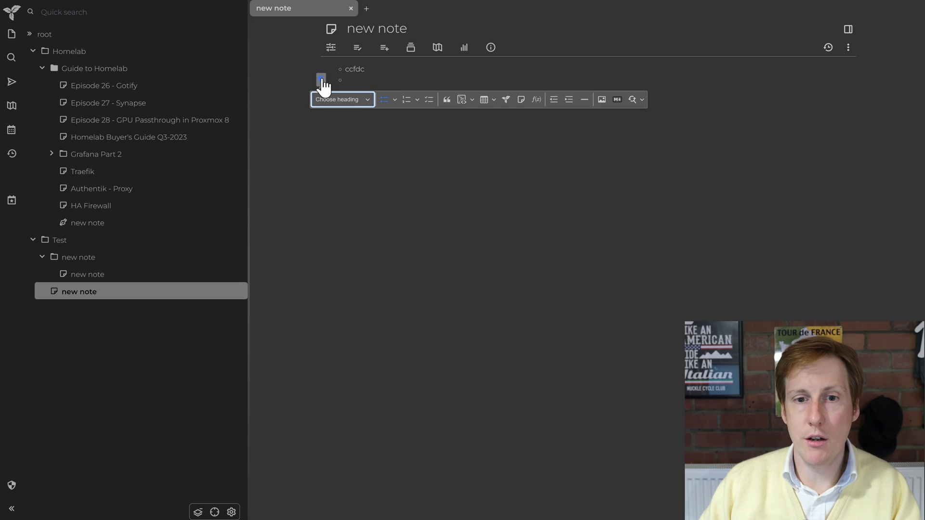
{"action": "left_click", "coordinate": [406, 99]}
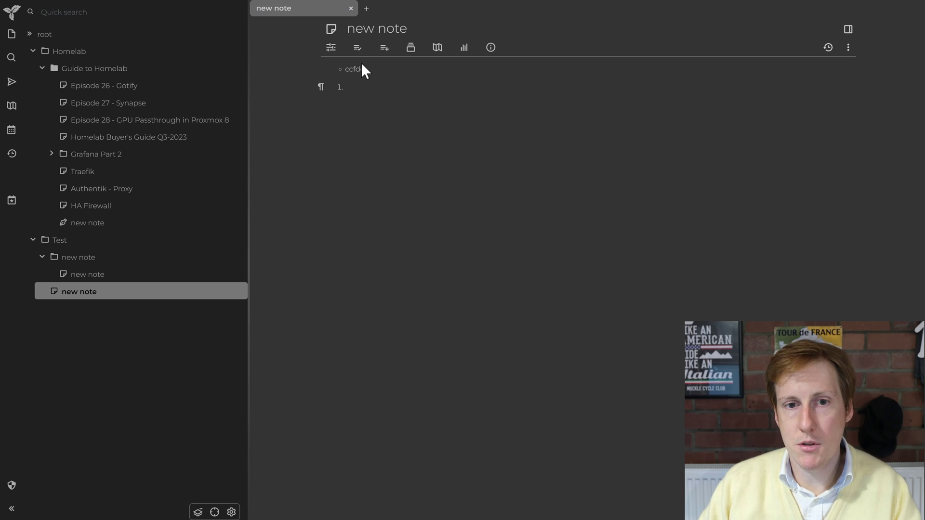
Step: Change the note type to Canvas in Basic Properties and confirm the change
{"action": "left_click", "coordinate": [333, 50]}
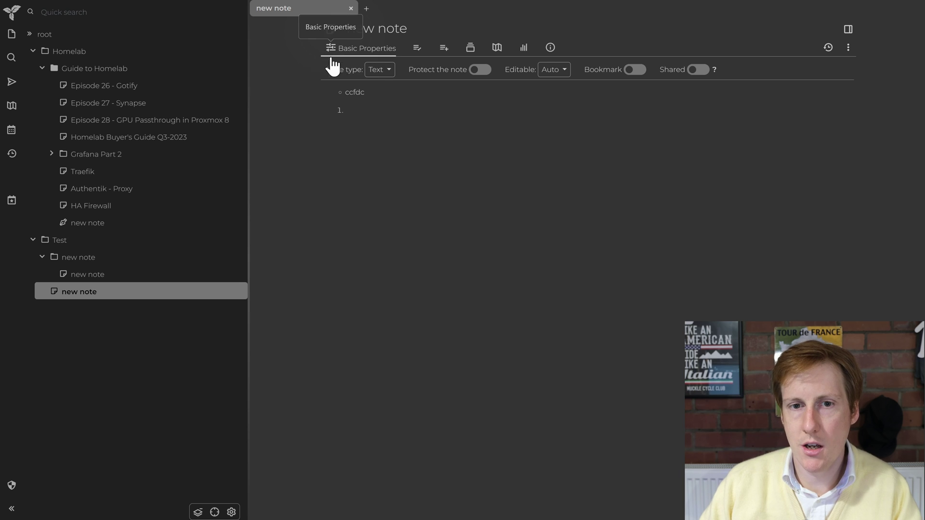
{"action": "left_click", "coordinate": [386, 76]}
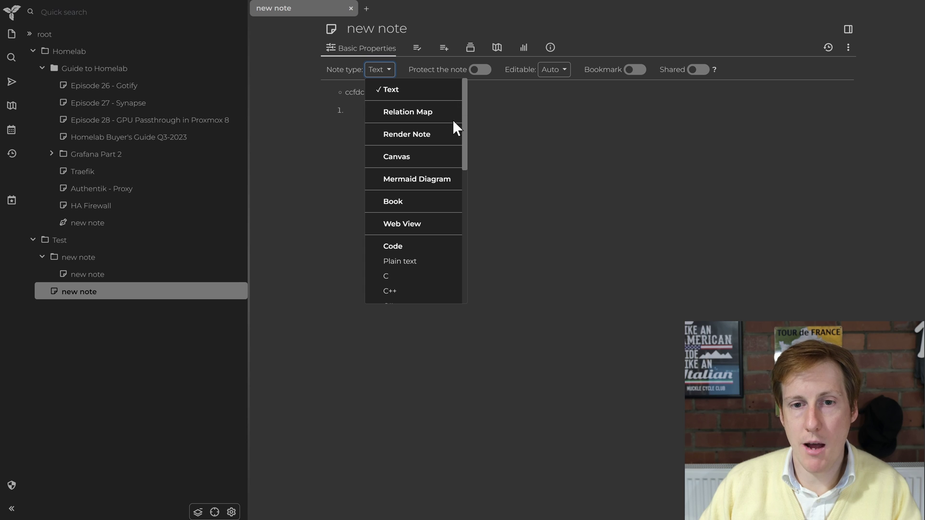
{"action": "left_click", "coordinate": [440, 159]}
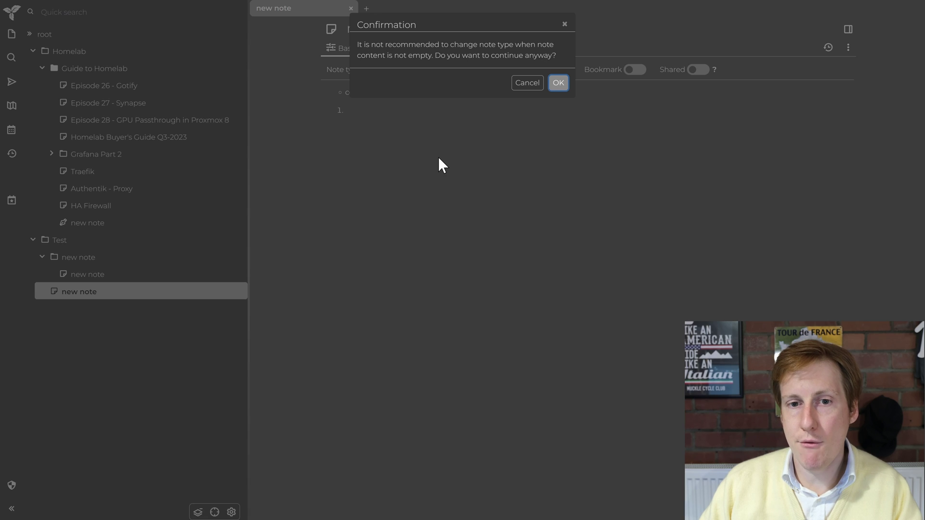
{"action": "left_click", "coordinate": [558, 83]}
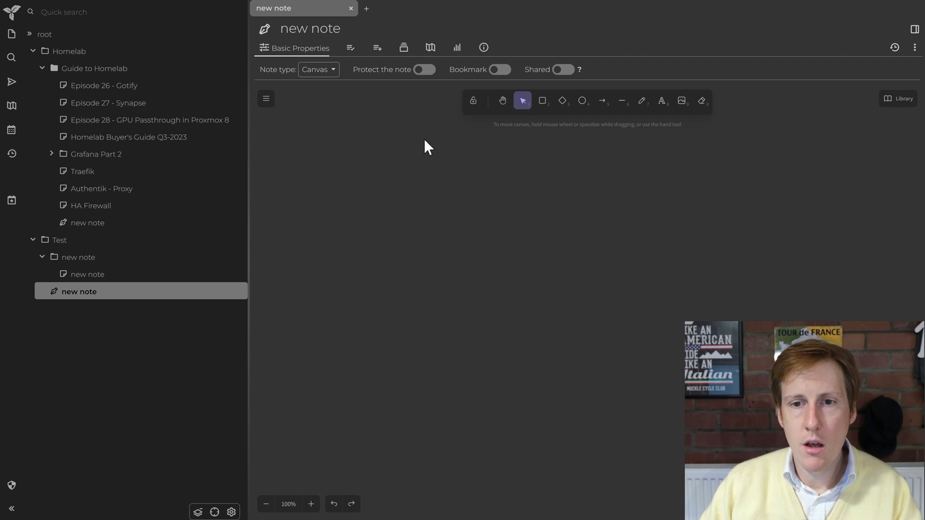
Step: Draw a rounded rectangle with an ellipse to its right, then toggle the note's protection
{"action": "left_click", "coordinate": [541, 102]}
{"action": "left_click_drag", "start_coordinate": [388, 142], "coordinate": [581, 247]}
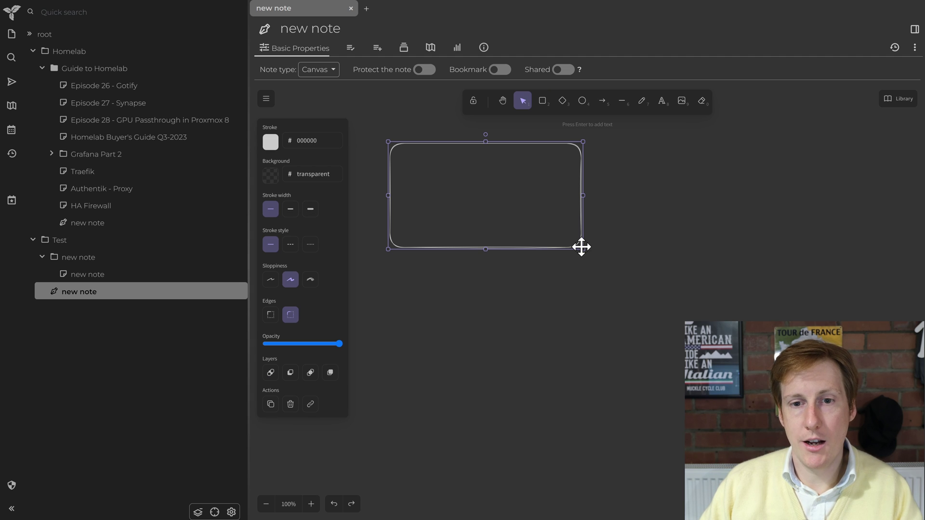
{"action": "left_click", "coordinate": [582, 102]}
{"action": "left_click_drag", "start_coordinate": [617, 157], "coordinate": [771, 262]}
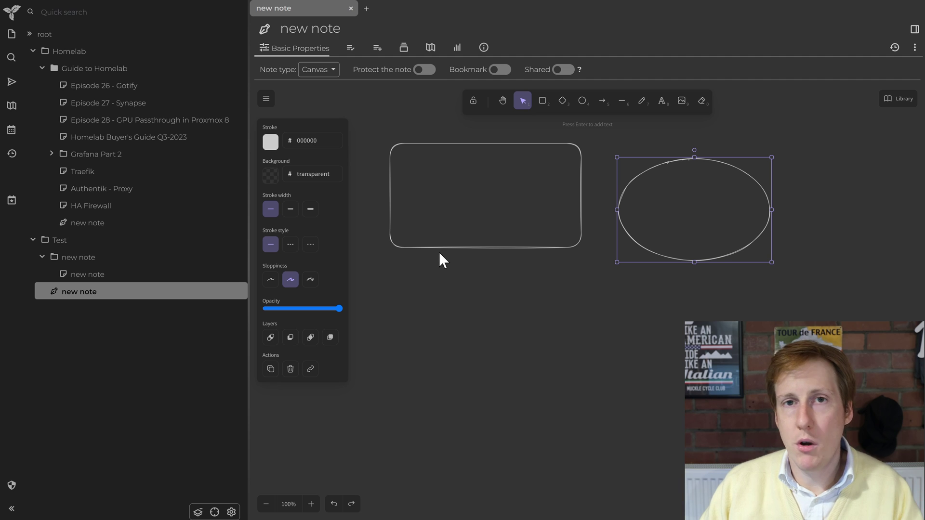
{"action": "left_click", "coordinate": [425, 70]}
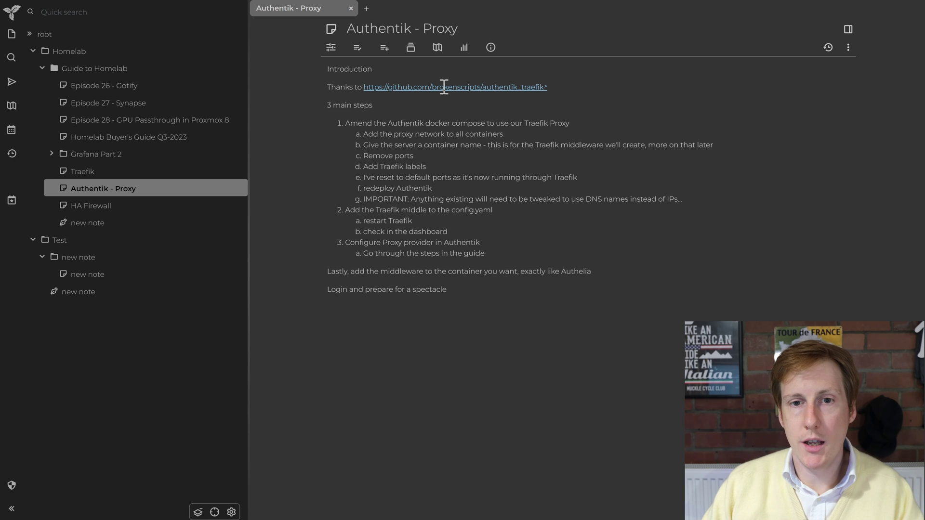
Step: Open the Note Map for the Authentik - Proxy note
{"action": "left_click", "coordinate": [438, 48]}
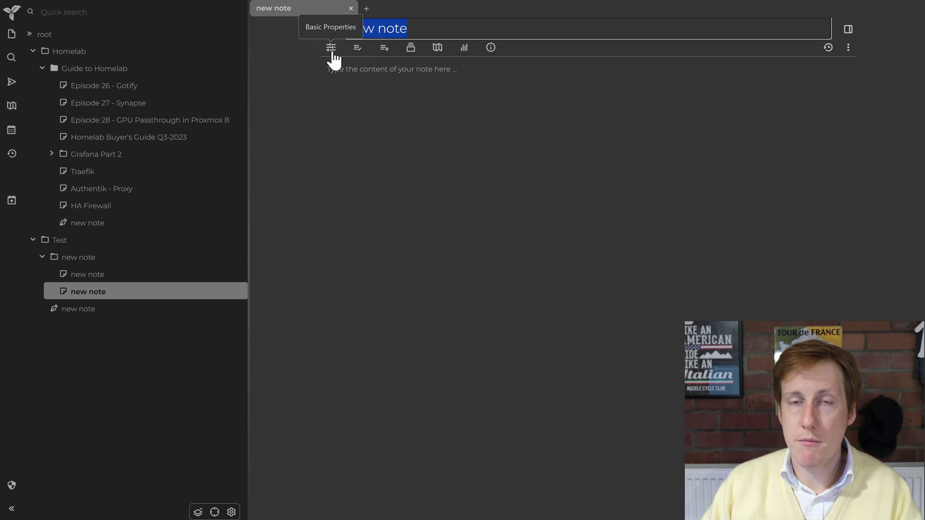
Step: In the new note's Basic Properties, choose C++ from the Note type list
{"action": "left_click", "coordinate": [332, 49]}
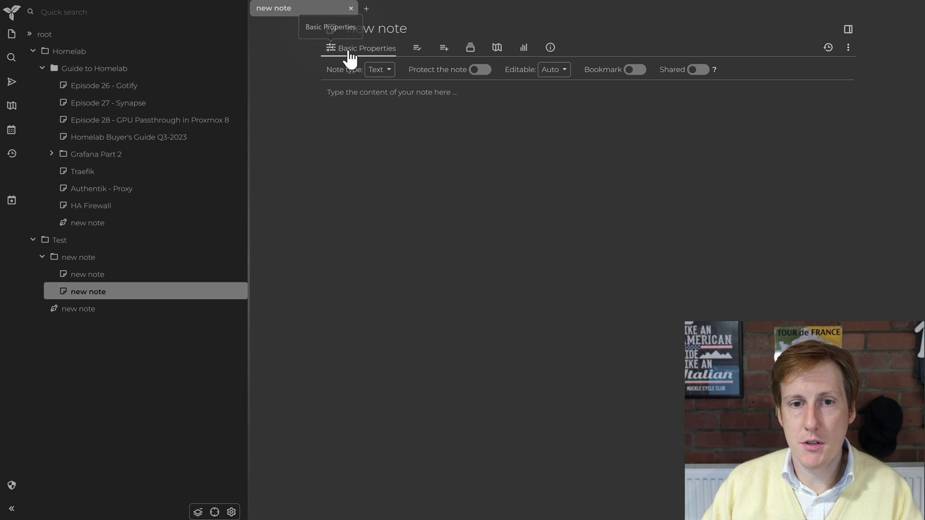
{"action": "left_click", "coordinate": [379, 72]}
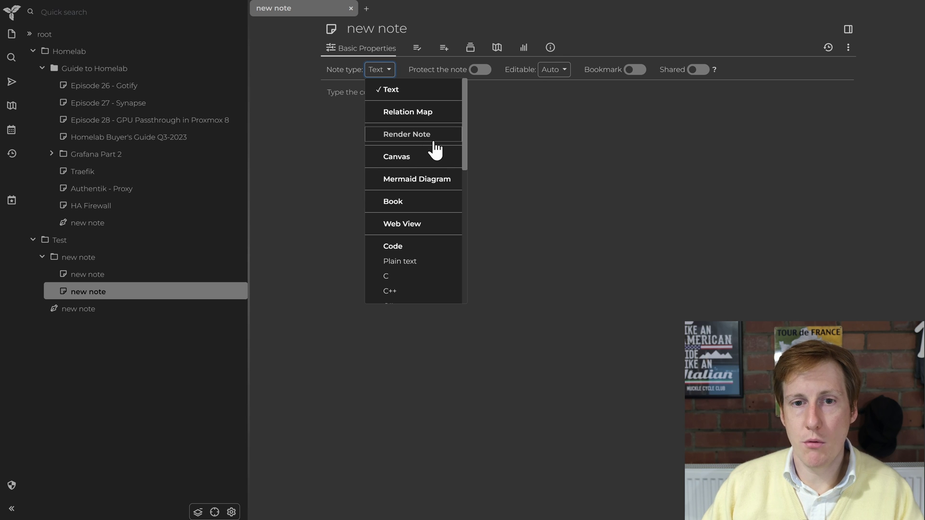
{"action": "scroll", "coordinate": [436, 209], "scroll_direction": "down", "scroll_amount": 2}
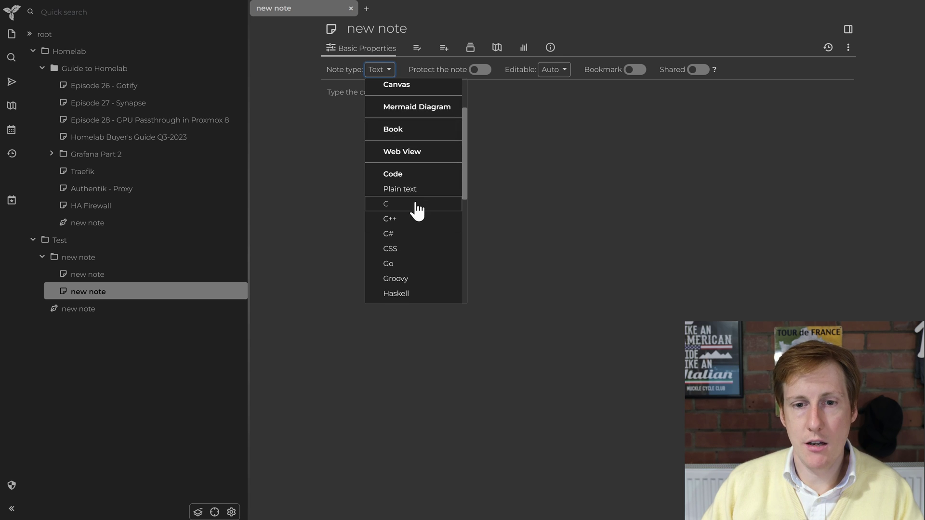
{"action": "left_click", "coordinate": [407, 219]}
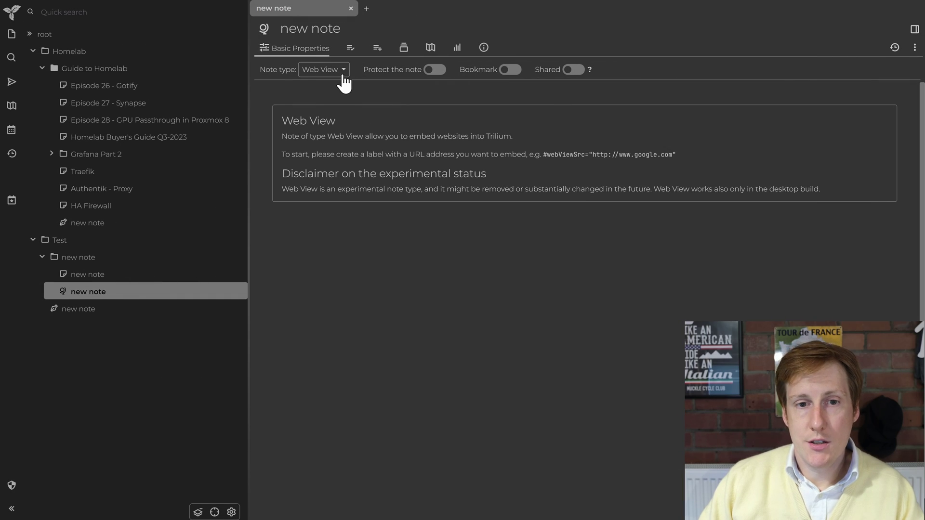
{"action": "left_click", "coordinate": [341, 76]}
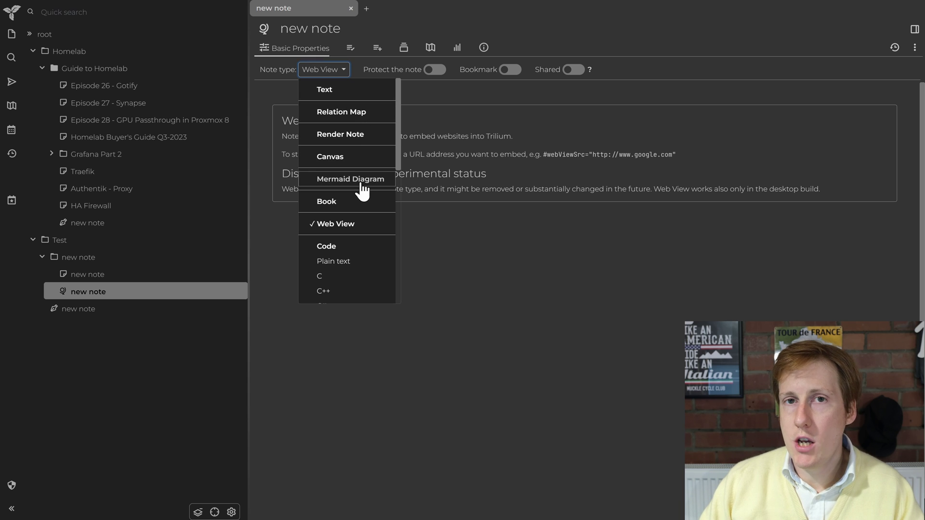
{"action": "left_click", "coordinate": [428, 238]}
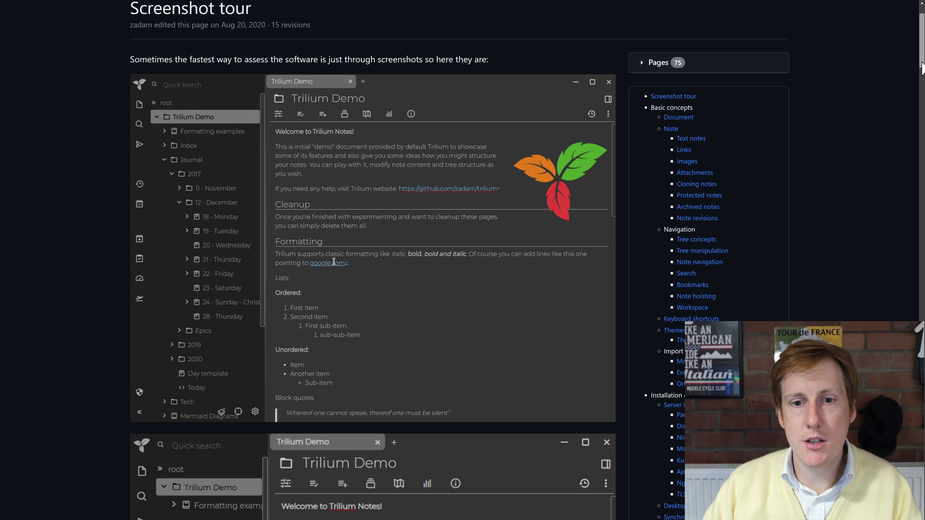
Step: Scroll the Screenshot tour wiki page down to the relation map and Weight Tracker screenshots
{"action": "scroll", "coordinate": [921, 67], "scroll_direction": "down", "scroll_amount": 1}
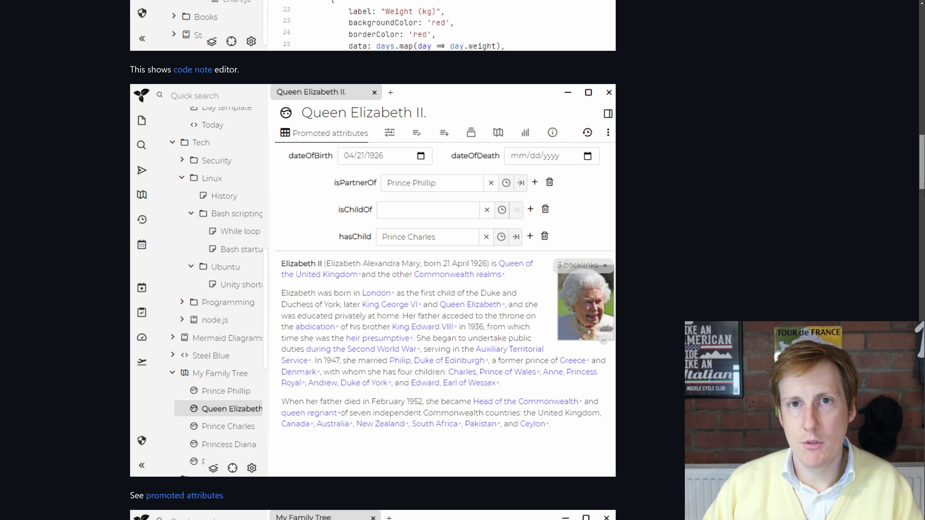
{"action": "scroll", "coordinate": [463, 260], "scroll_direction": "up", "scroll_amount": 1}
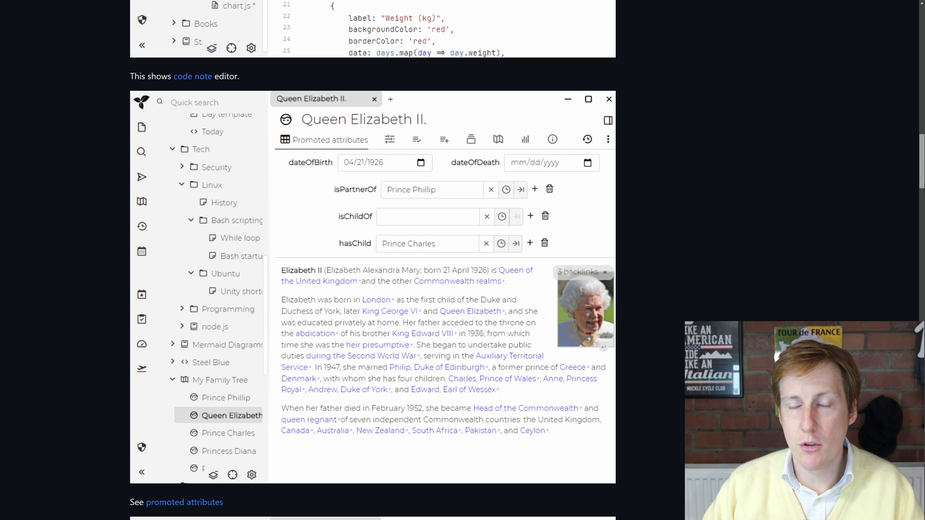
{"action": "scroll", "coordinate": [463, 260], "scroll_direction": "down", "scroll_amount": 9}
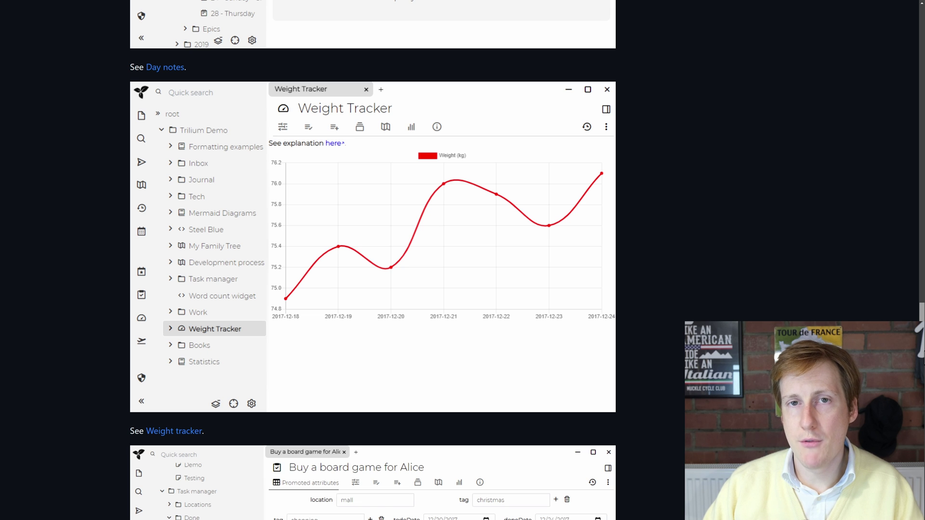
Step: Scroll past Weight Tracker, Task manager and Note revisions to the Mobile frontend screenshot
{"action": "scroll", "coordinate": [373, 260], "scroll_direction": "down", "scroll_amount": 7}
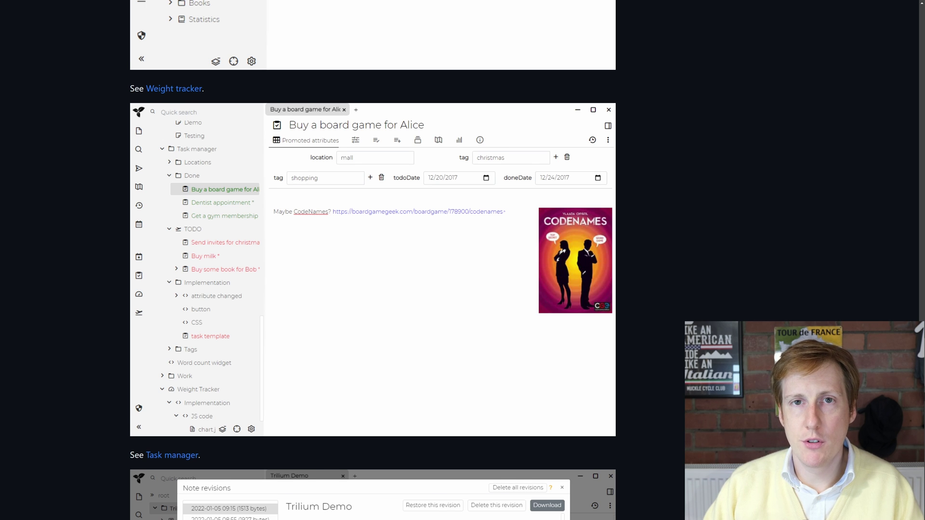
{"action": "scroll", "coordinate": [372, 260], "scroll_direction": "up", "scroll_amount": 1}
{"action": "scroll", "coordinate": [373, 260], "scroll_direction": "down", "scroll_amount": 7}
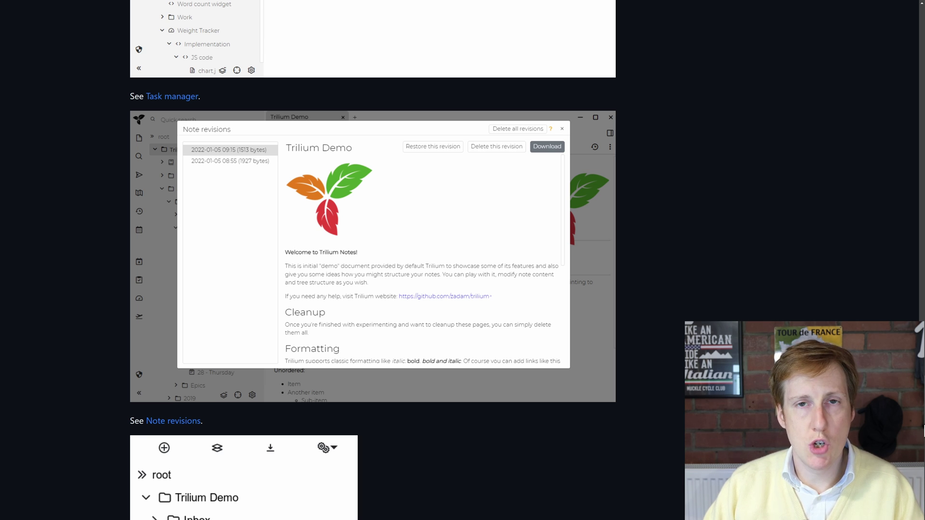
{"action": "scroll", "coordinate": [373, 261], "scroll_direction": "down", "scroll_amount": 15}
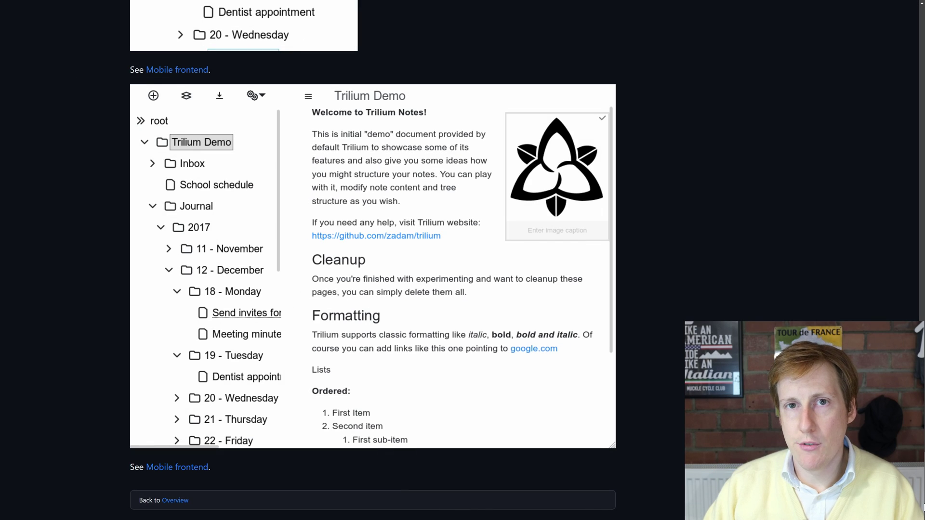
{"action": "scroll", "coordinate": [372, 261], "scroll_direction": "up", "scroll_amount": 1}
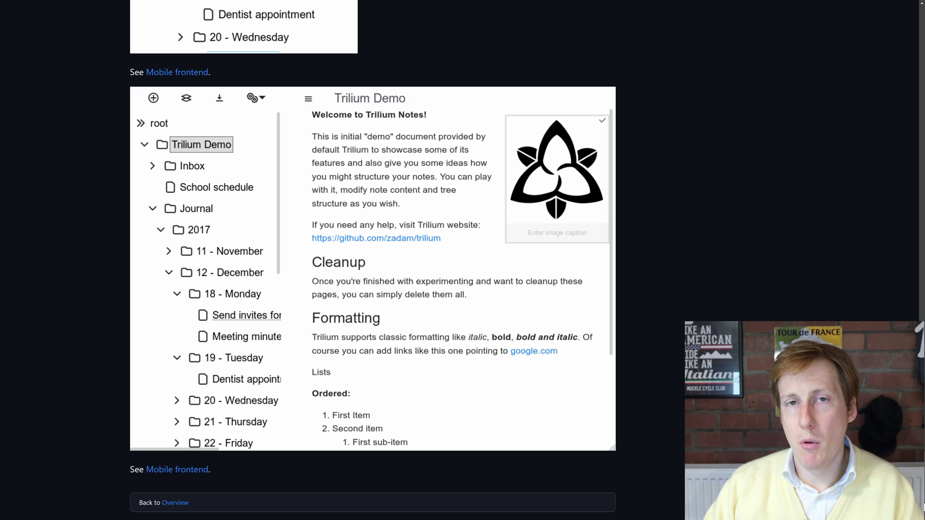